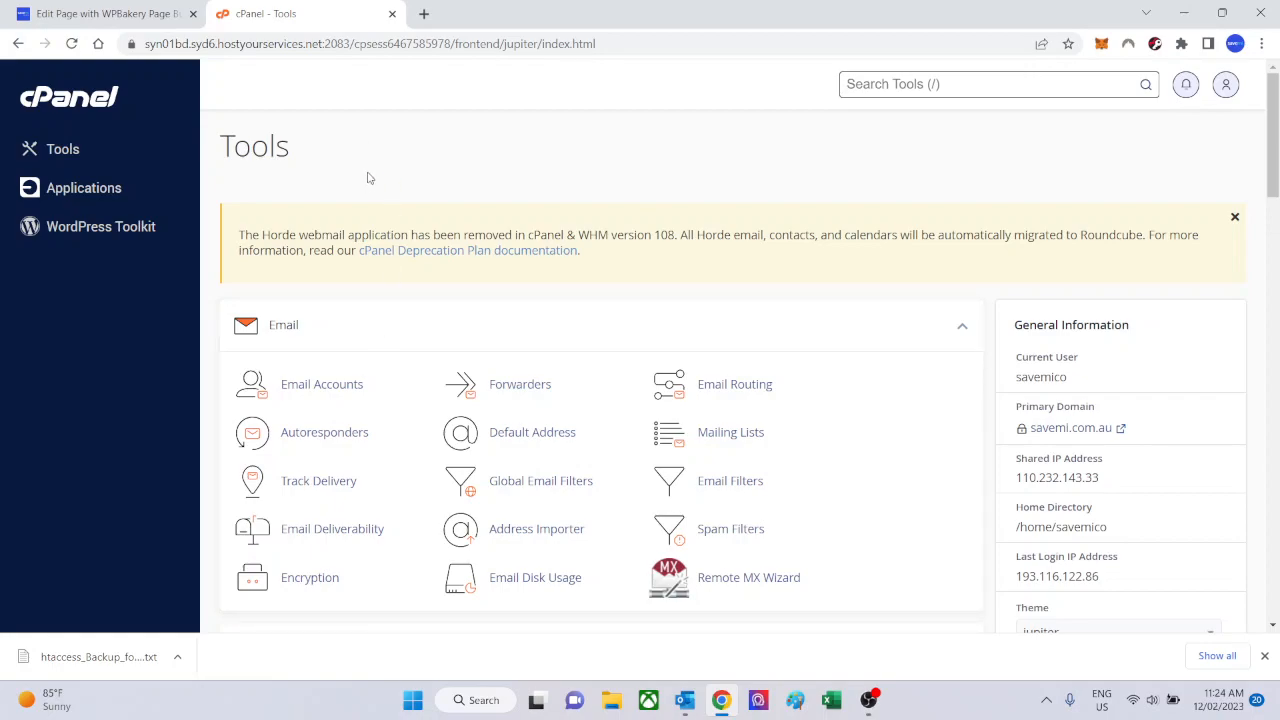
Open the WordPress installation form from the Content Management apps in the Installatron applications browser.
left_click(68, 190)
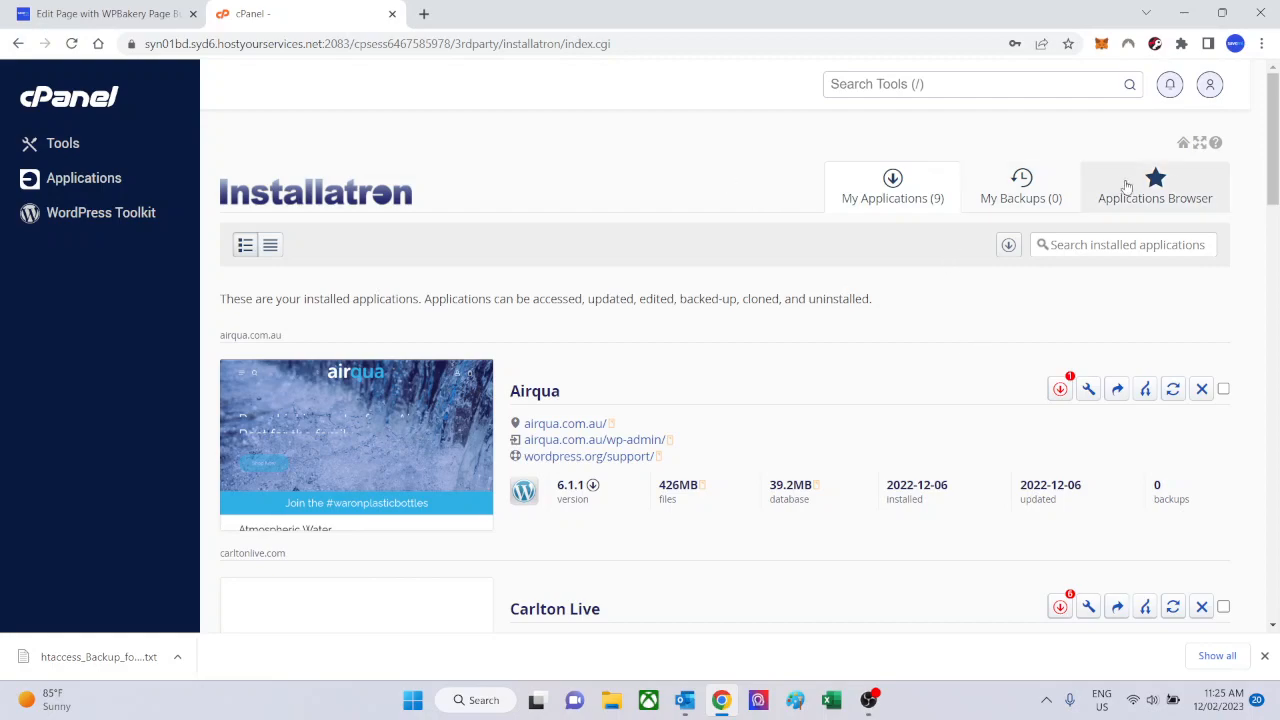
left_click(1170, 190)
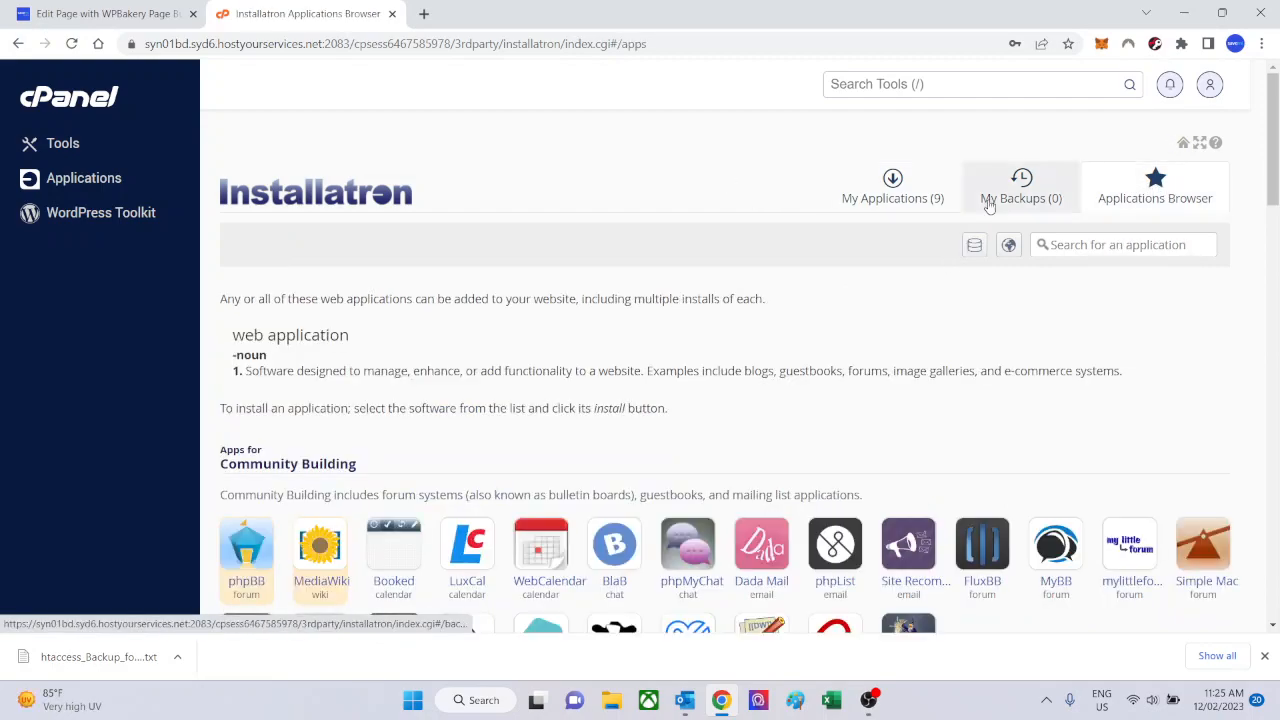
scroll(452, 318, "down", 6)
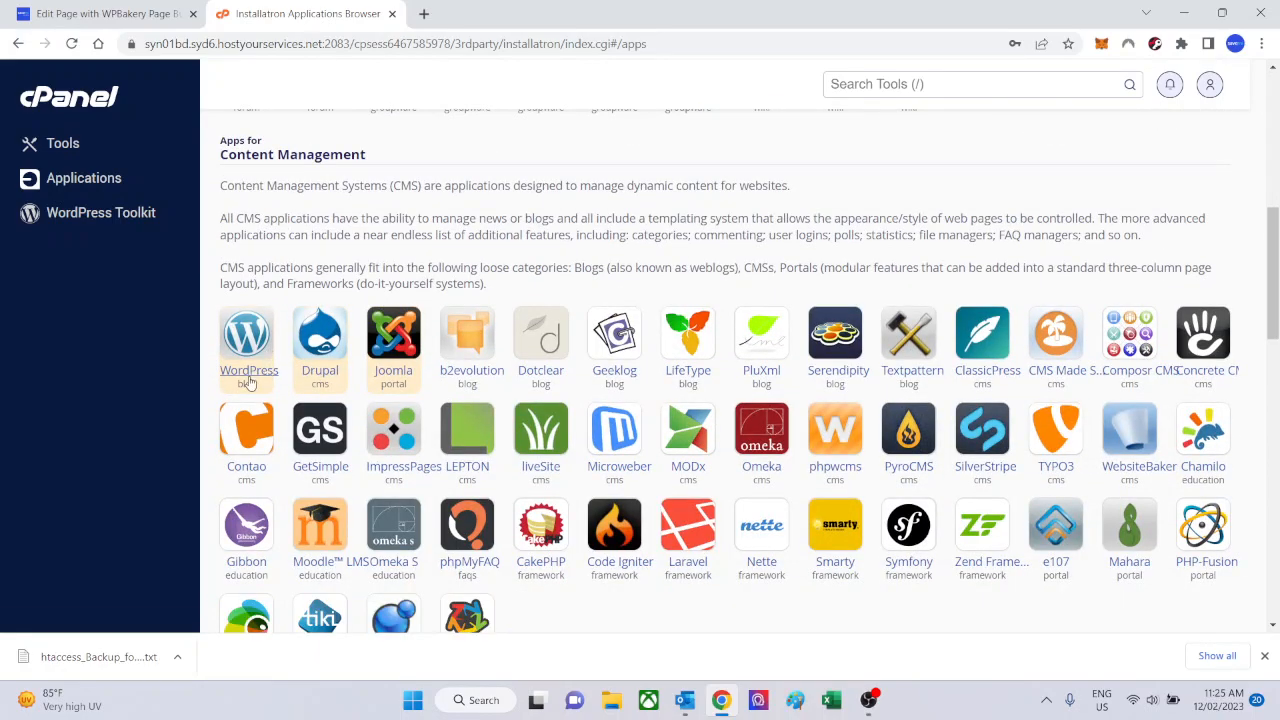
left_click(242, 379)
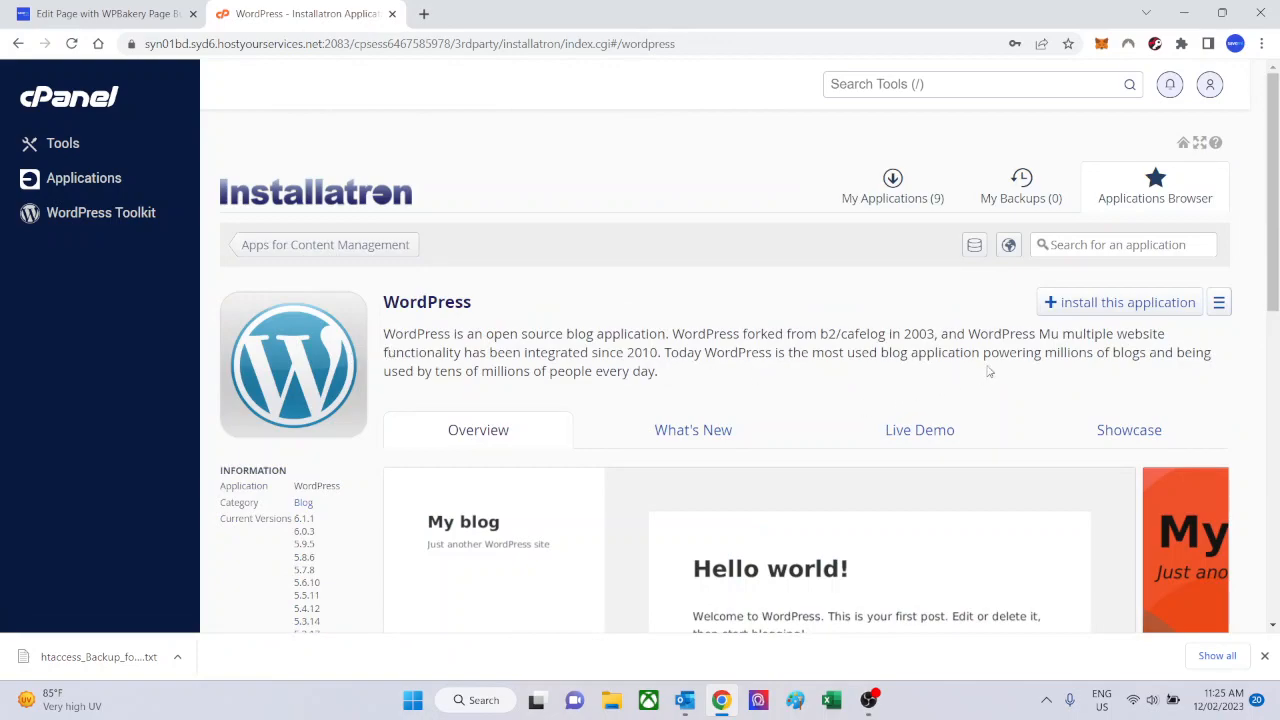
left_click(1076, 310)
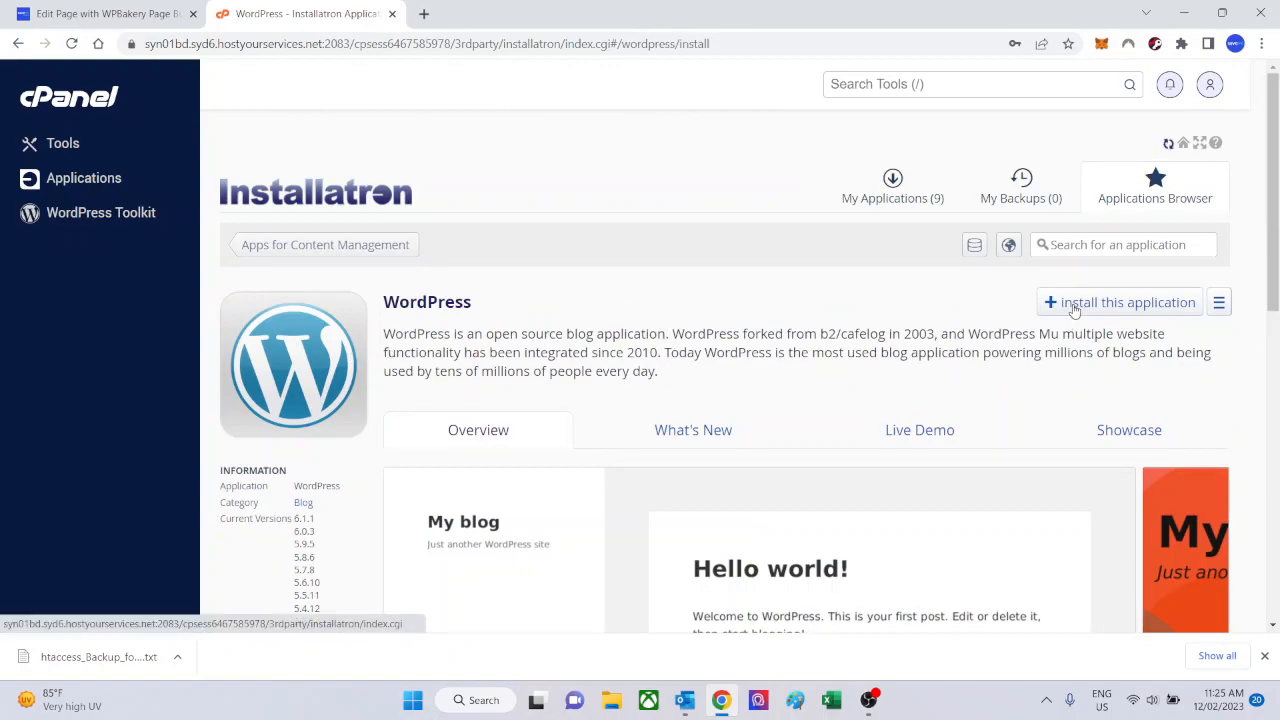
scroll(437, 324, "down", 2)
scroll(437, 324, "down", 1)
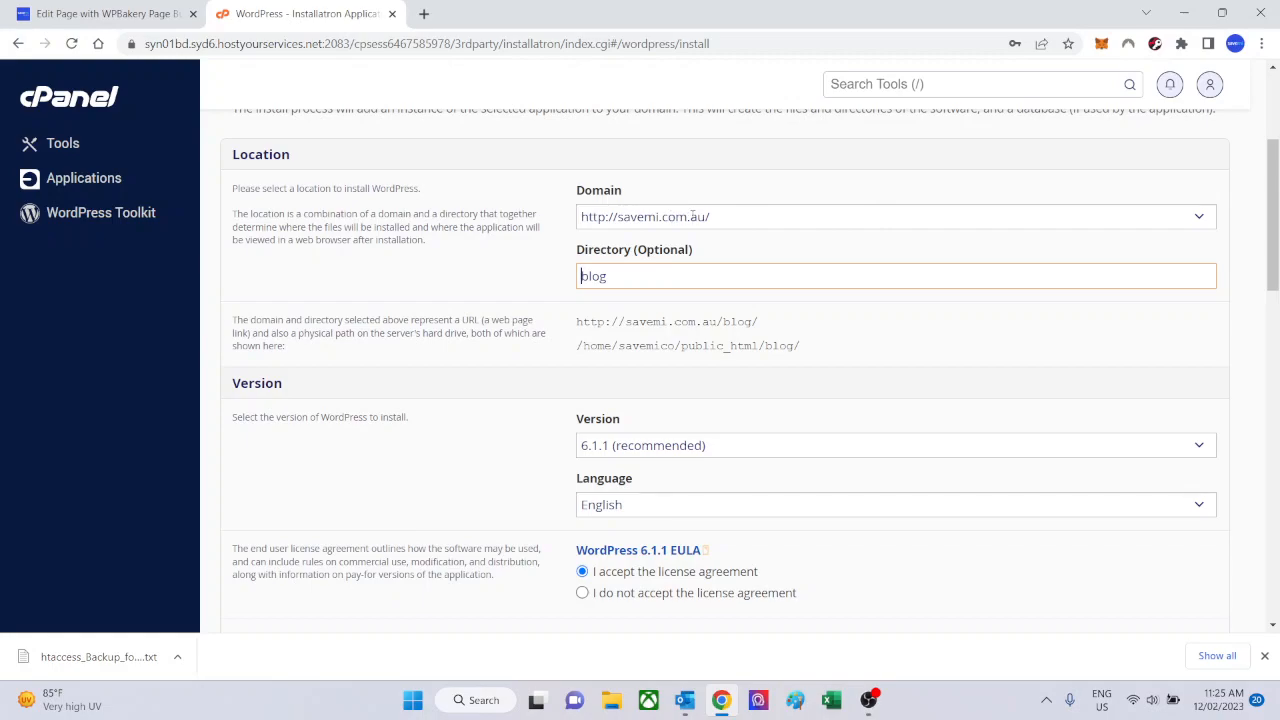
left_click(1198, 215)
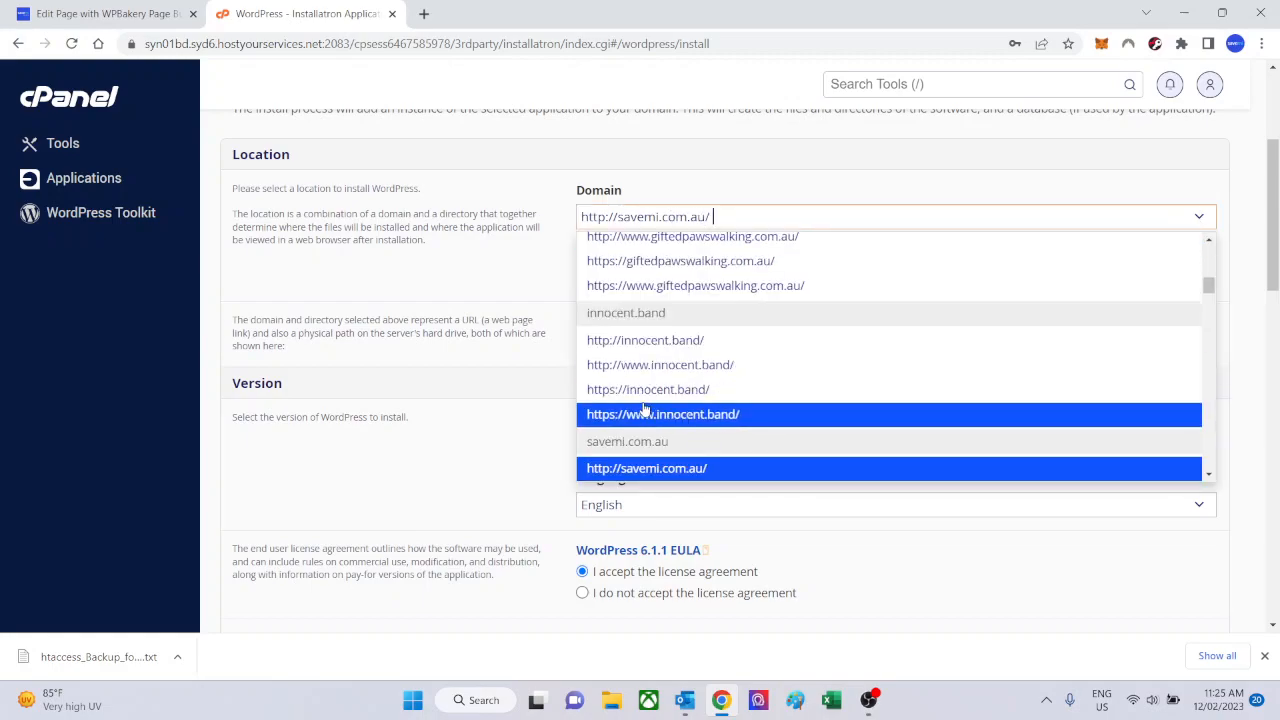
scroll(645, 410, "down", 2)
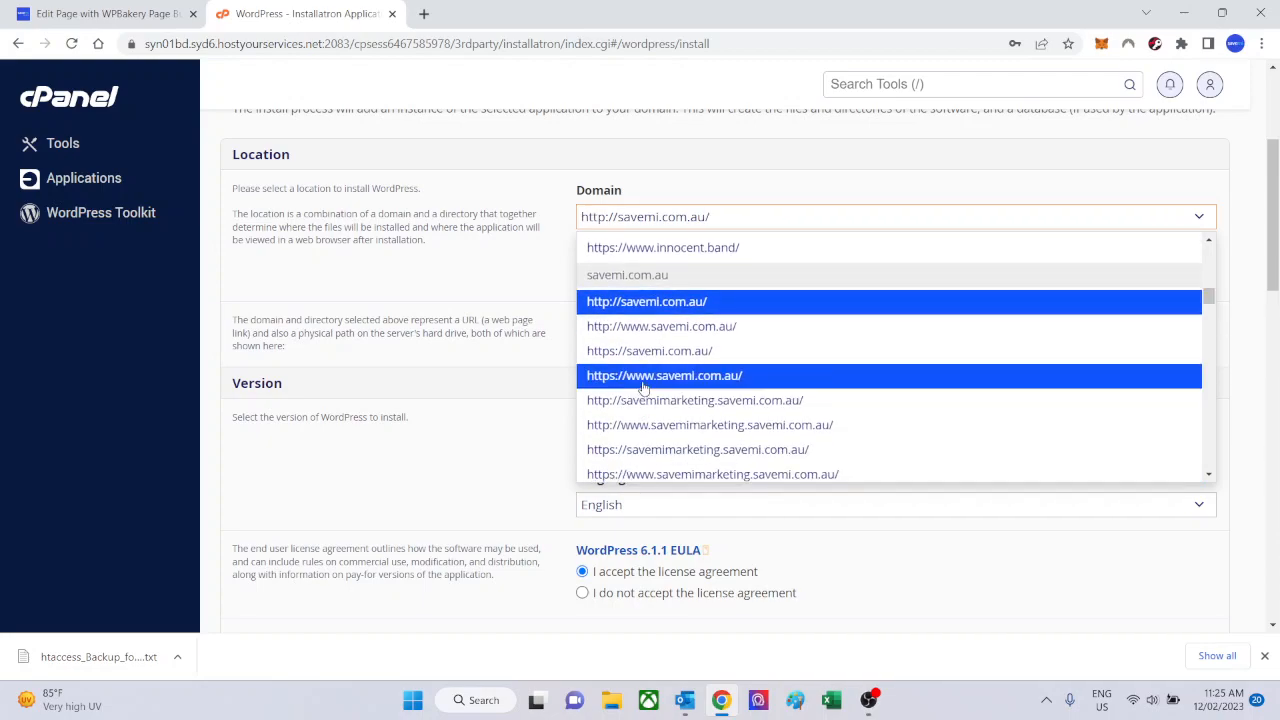
scroll(643, 388, "down", 3)
scroll(643, 388, "down", 4)
scroll(643, 388, "up", 1)
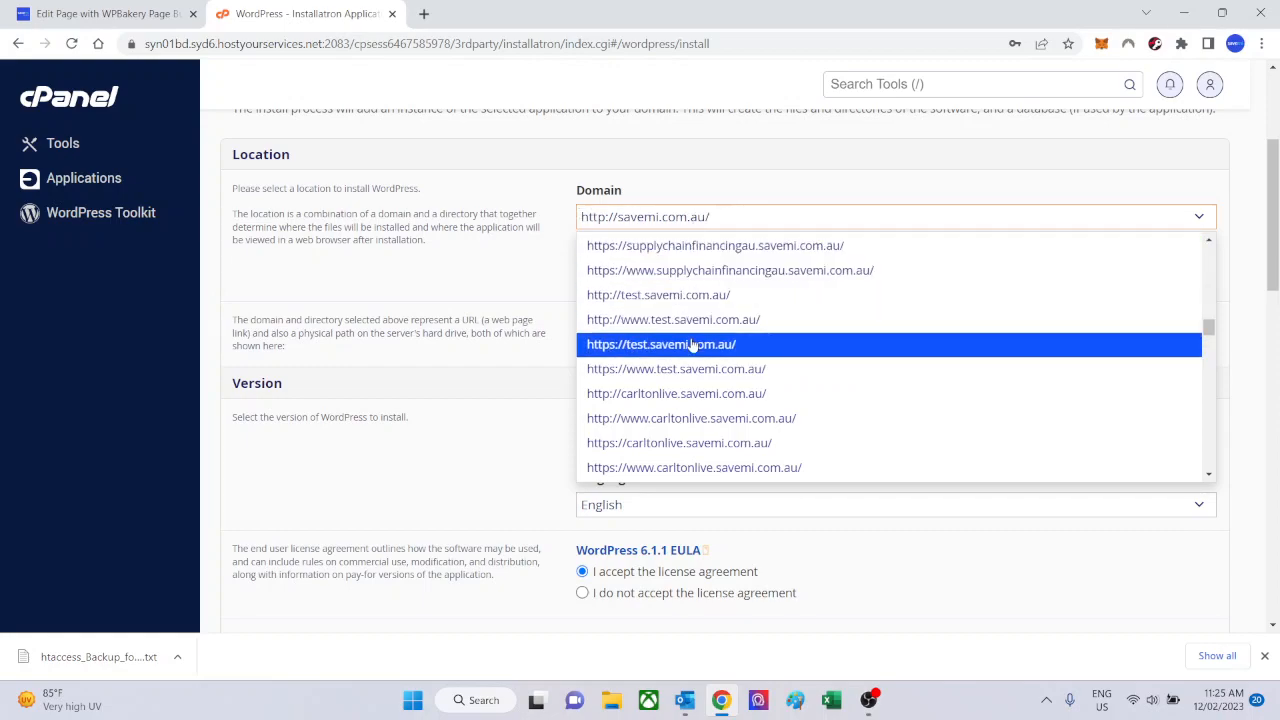
left_click(604, 348)
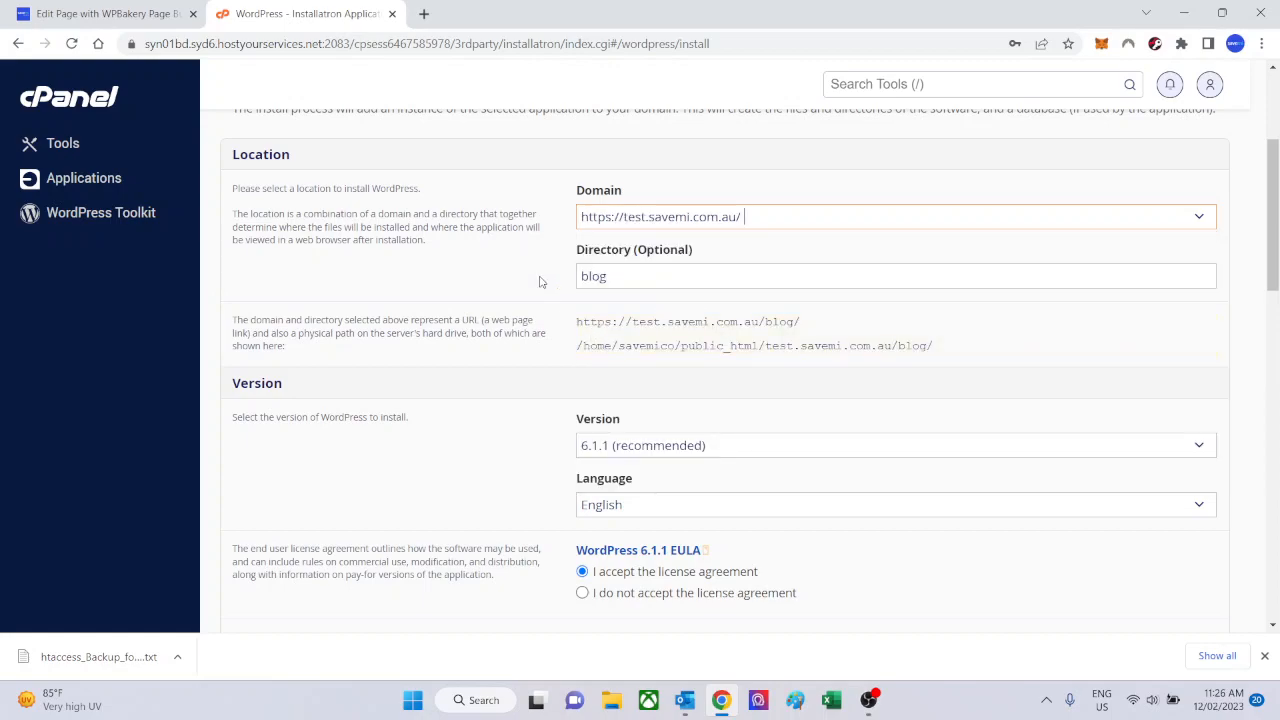
left_click_drag(634, 277, 567, 283)
key("BackSpace")
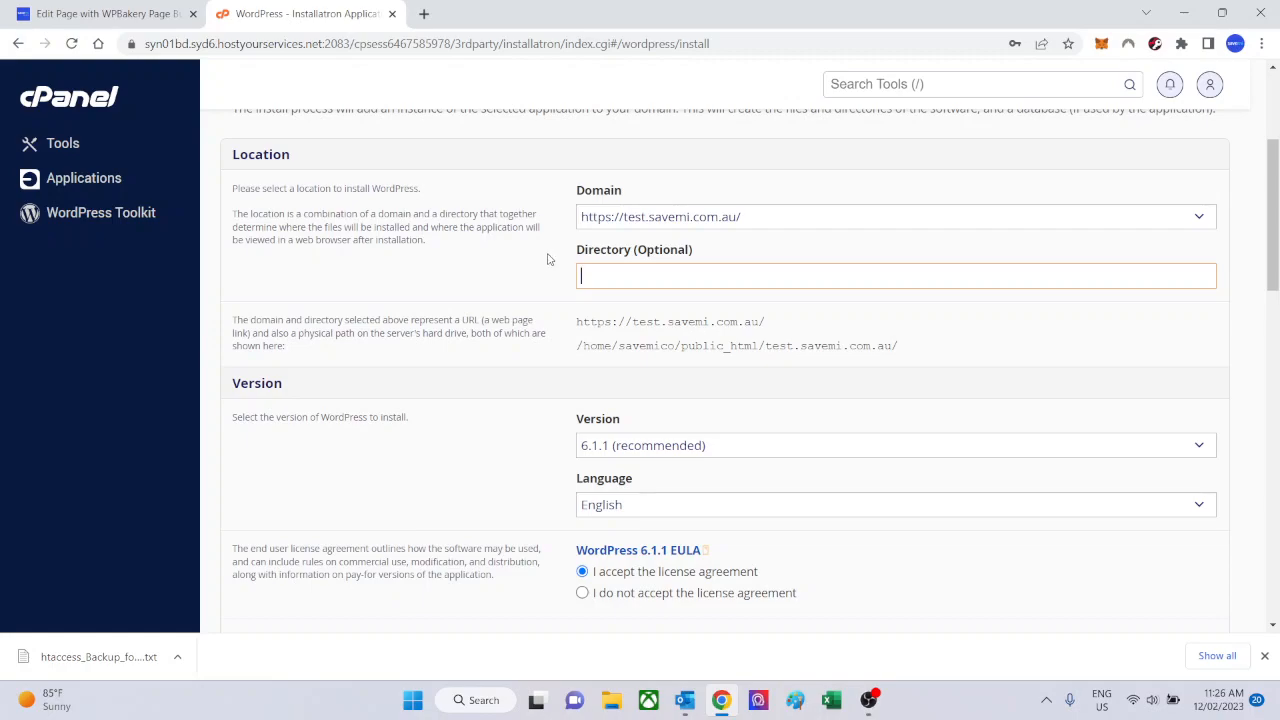
Review the version, licence, automatic update and backup options, and reveal the administrator password.
scroll(547, 298, "down", 3)
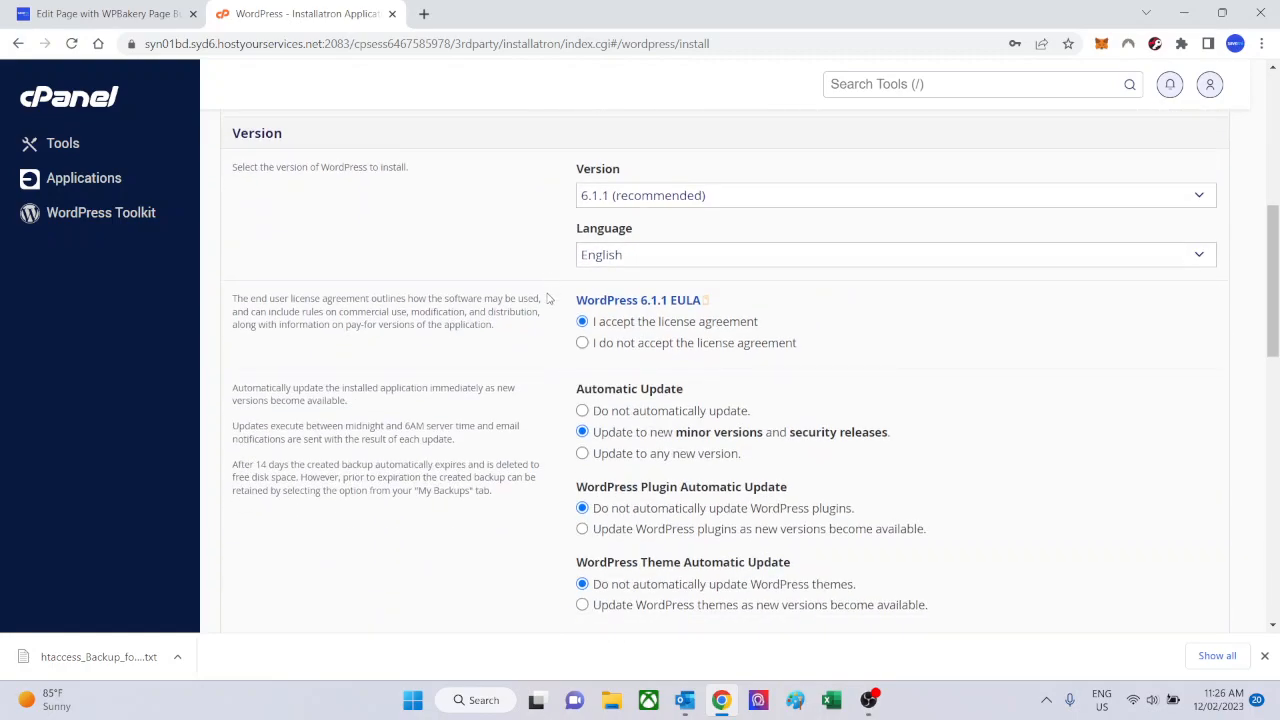
scroll(547, 298, "up", 1)
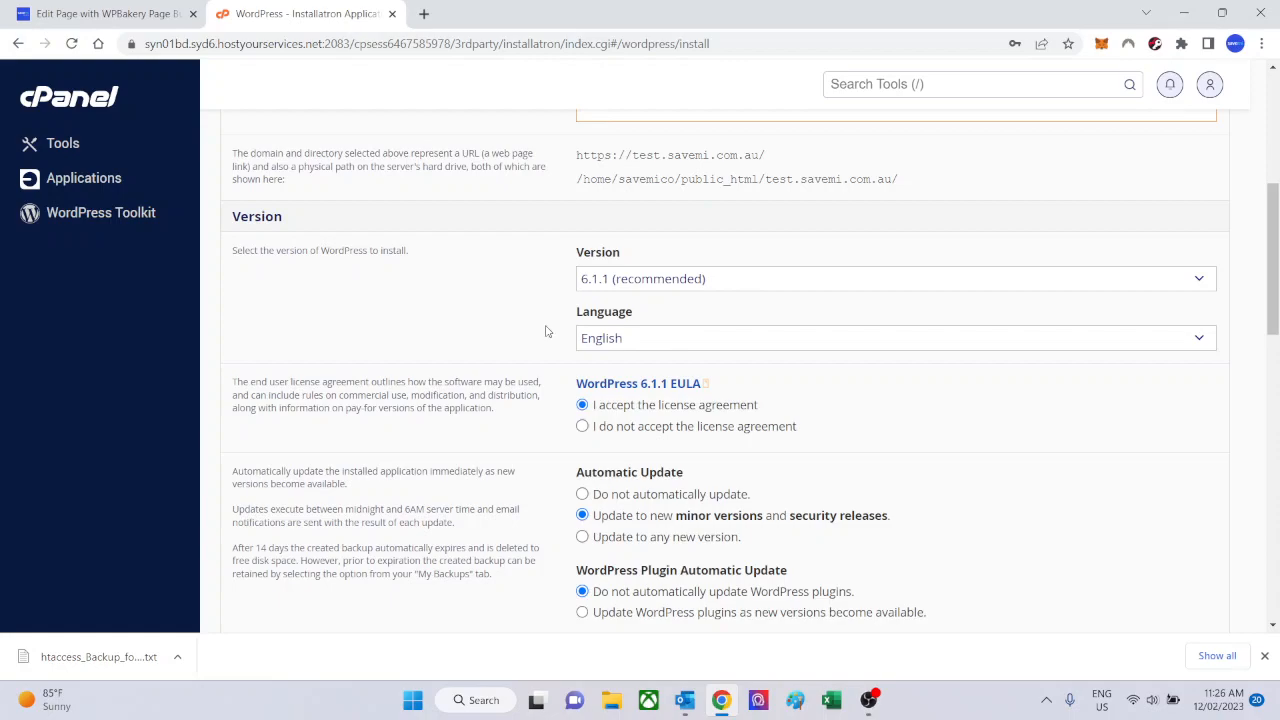
scroll(545, 328, "down", 3)
scroll(545, 328, "up", 1)
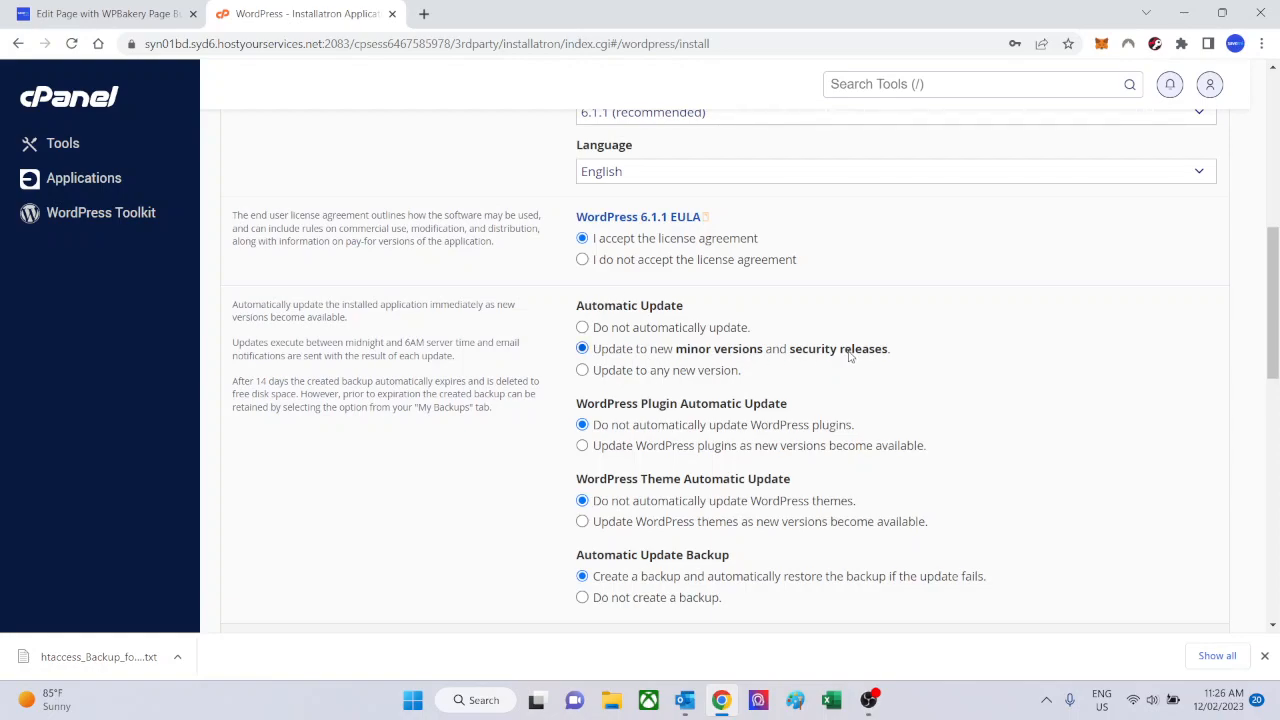
scroll(493, 366, "down", 2)
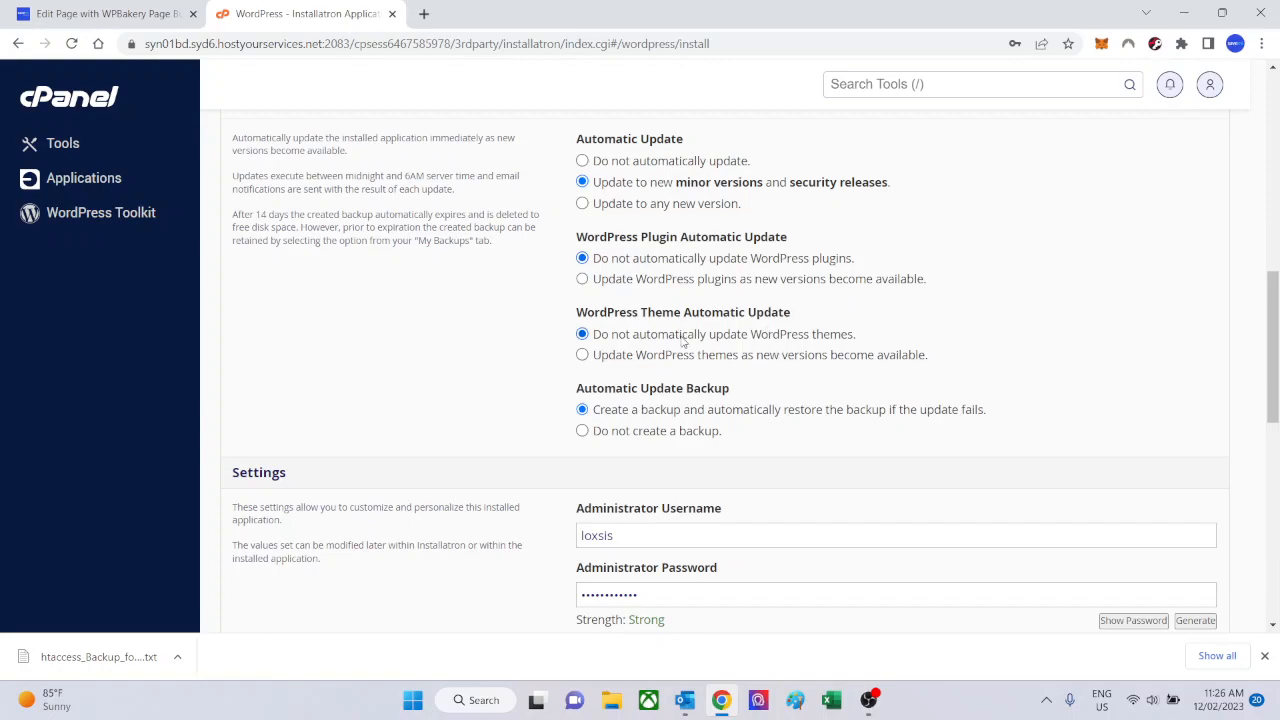
scroll(496, 361, "down", 2)
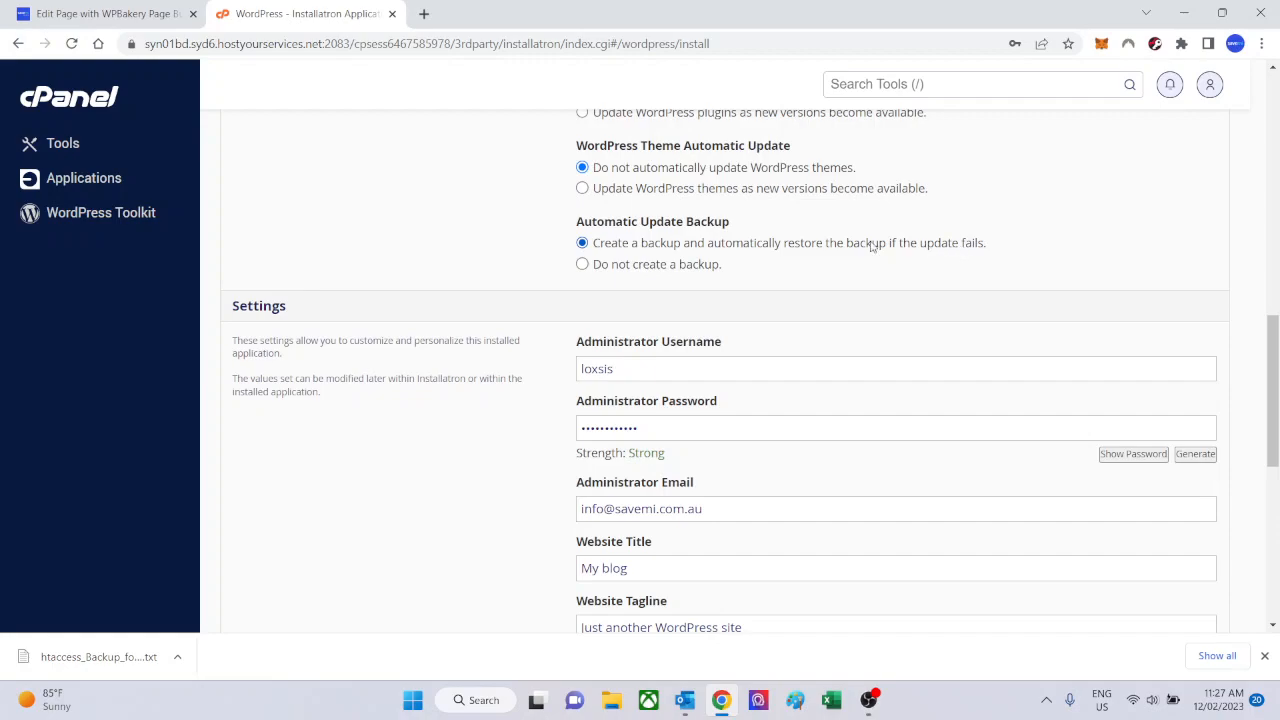
scroll(503, 277, "down", 2)
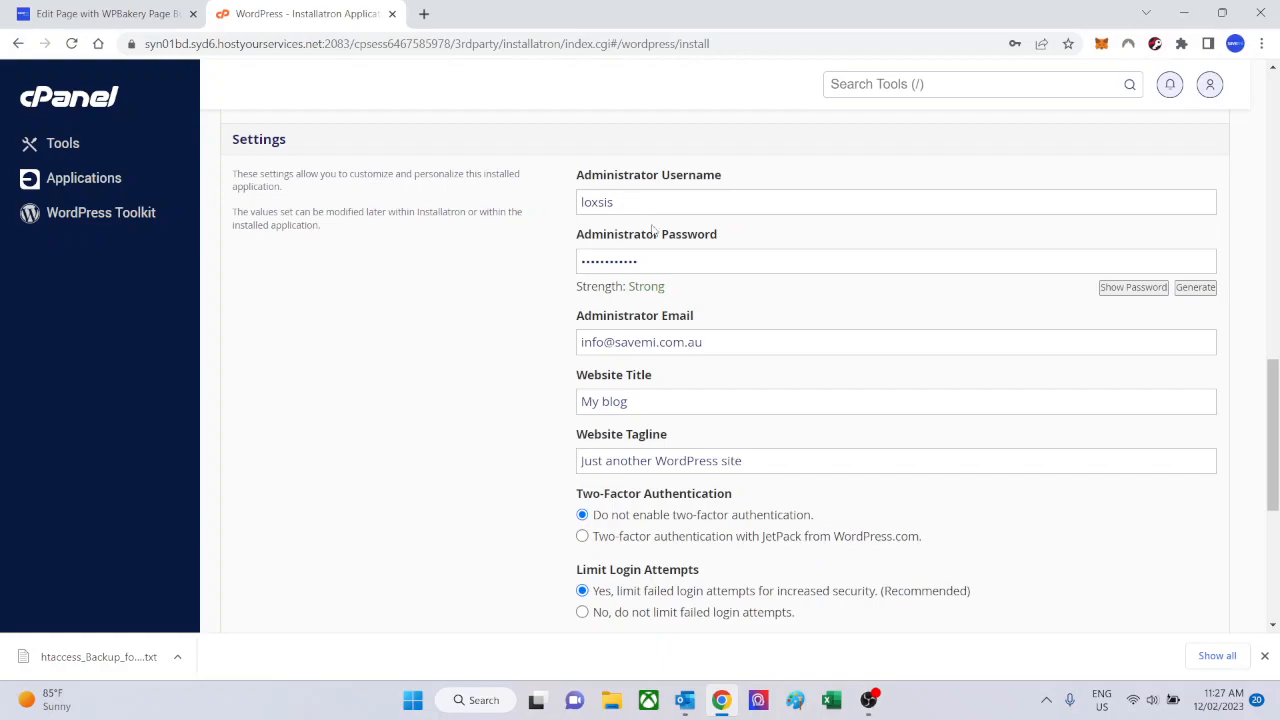
left_click(1120, 288)
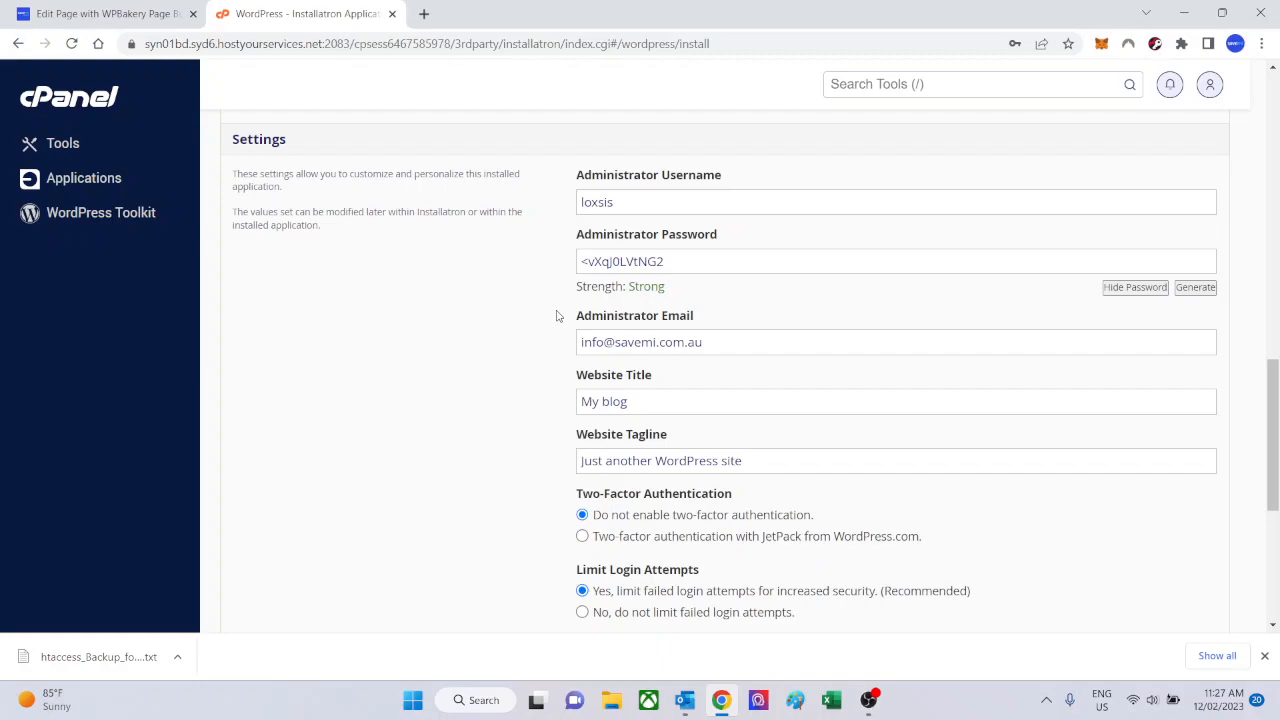
Set the website title to "Test Savemi Site".
scroll(557, 316, "down", 2)
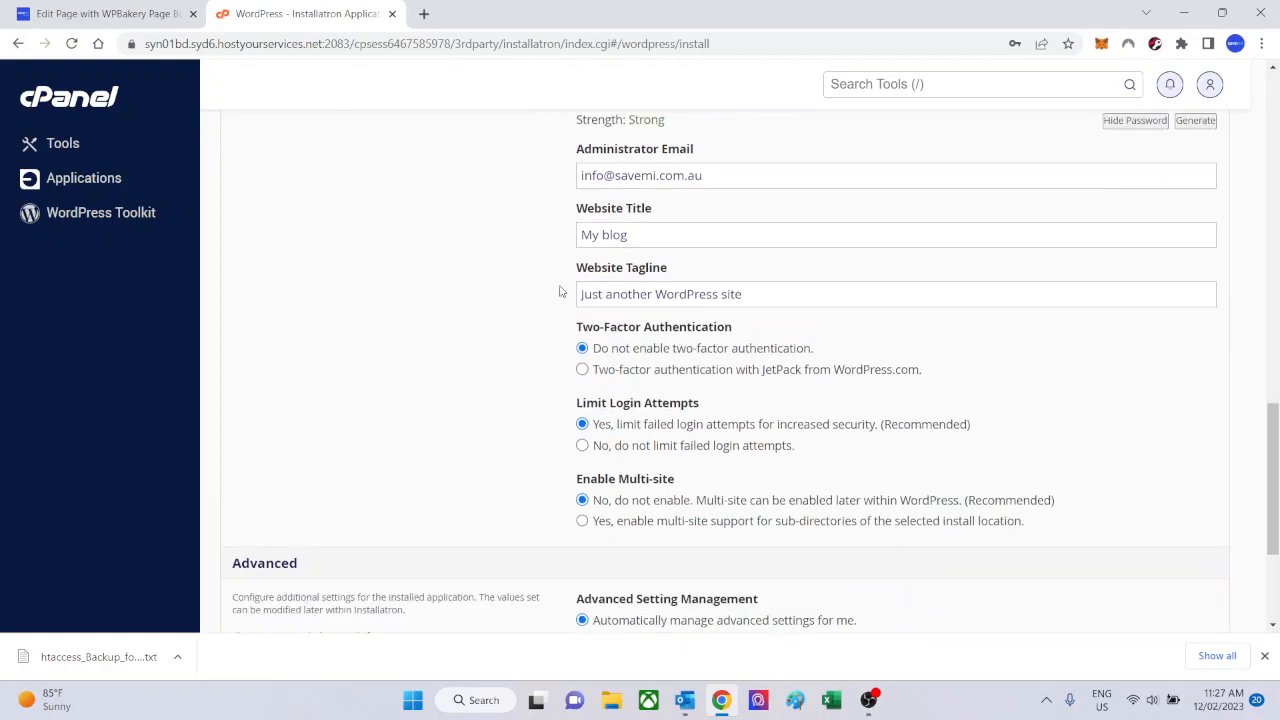
left_click_drag(681, 240, 550, 246)
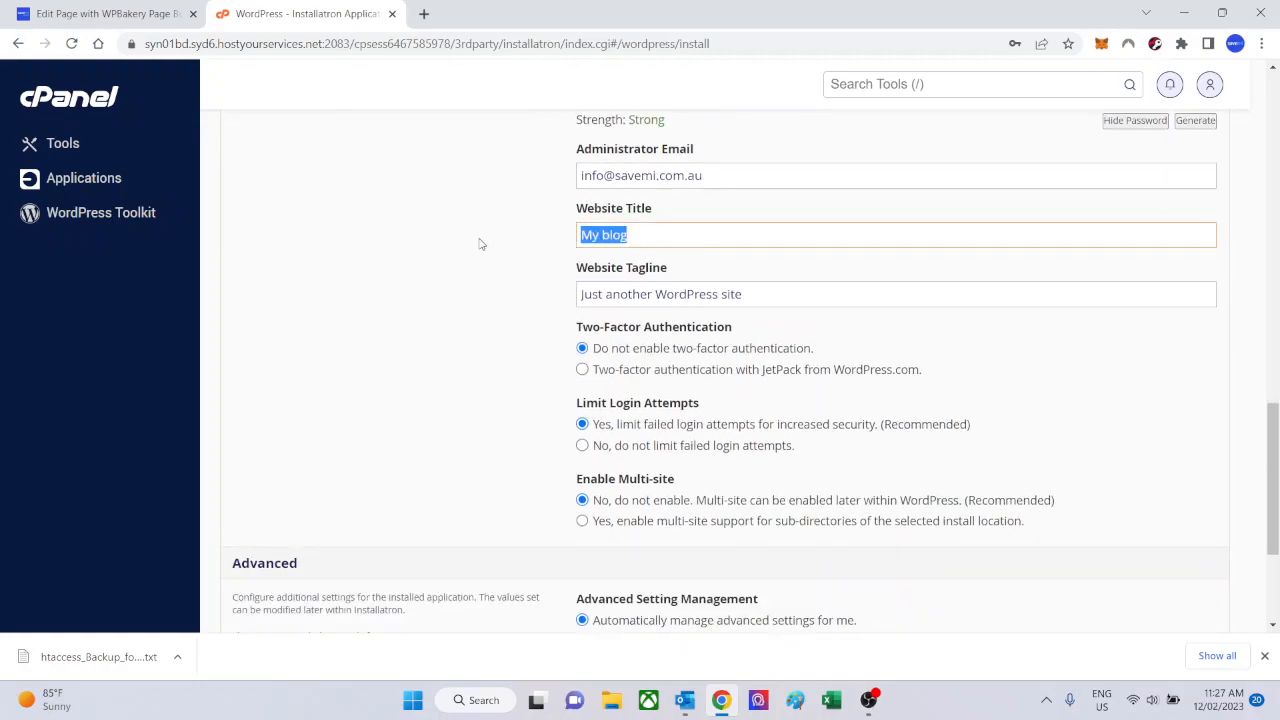
type("Tst savemi Site")
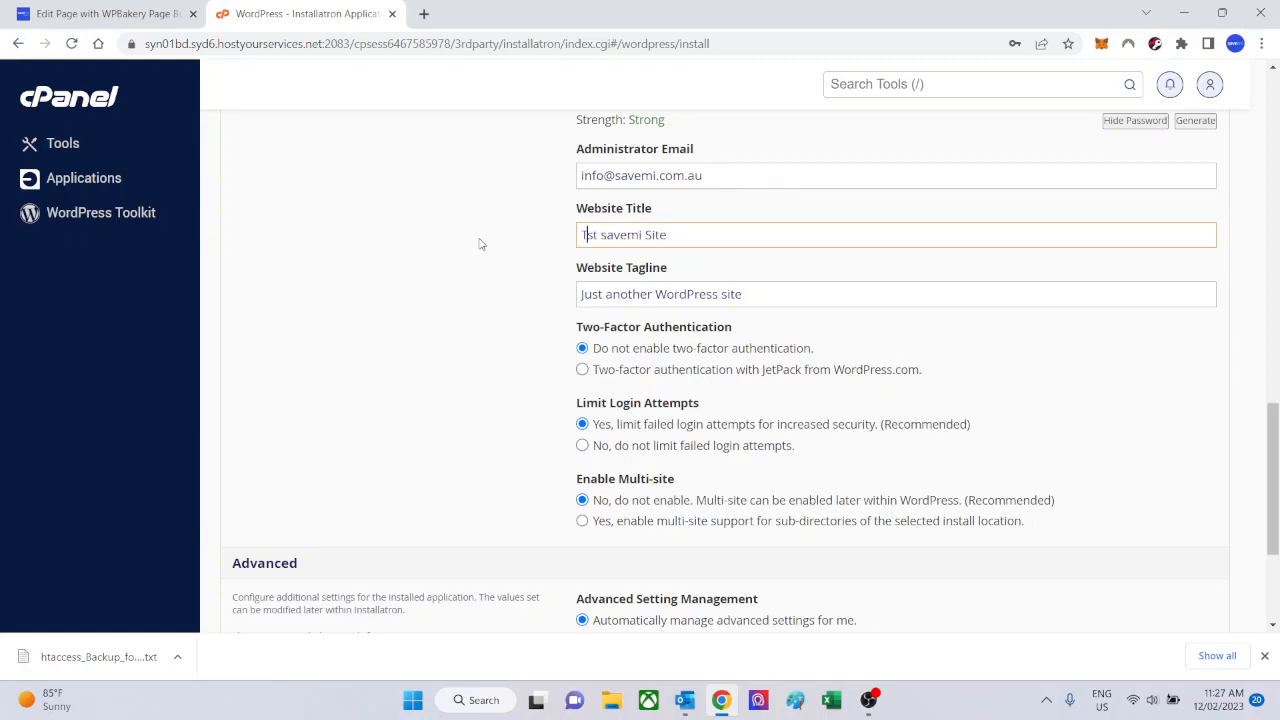
key("Home")
key("Right")
type("e")
key("Right")
key("Right")
key("Right")
key("Delete")
type("S")
Set the website tagline to "Web Development and design".
left_click_drag(760, 294, 502, 298)
type("Savem")
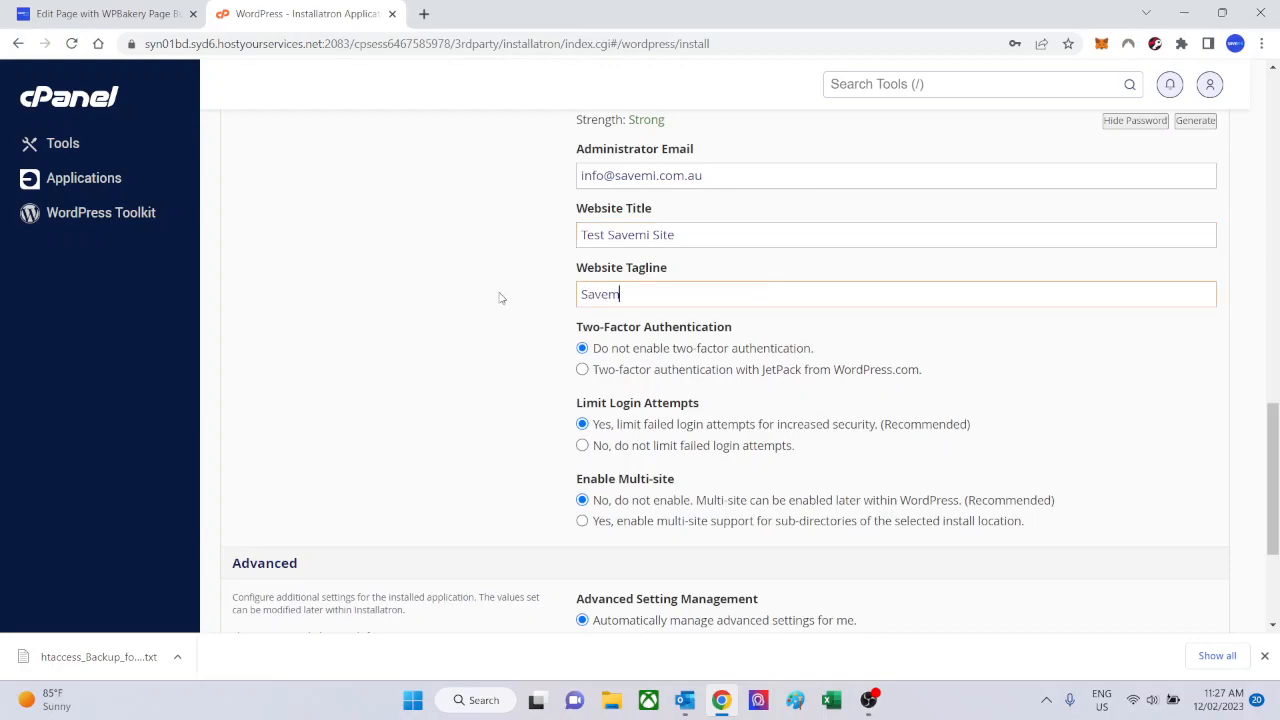
key("BackSpace")
key("BackSpace")
key("BackSpace")
key("BackSpace")
type("WE")
key("BackSpace")
key("BackSpace")
type("eb Develompment and design")
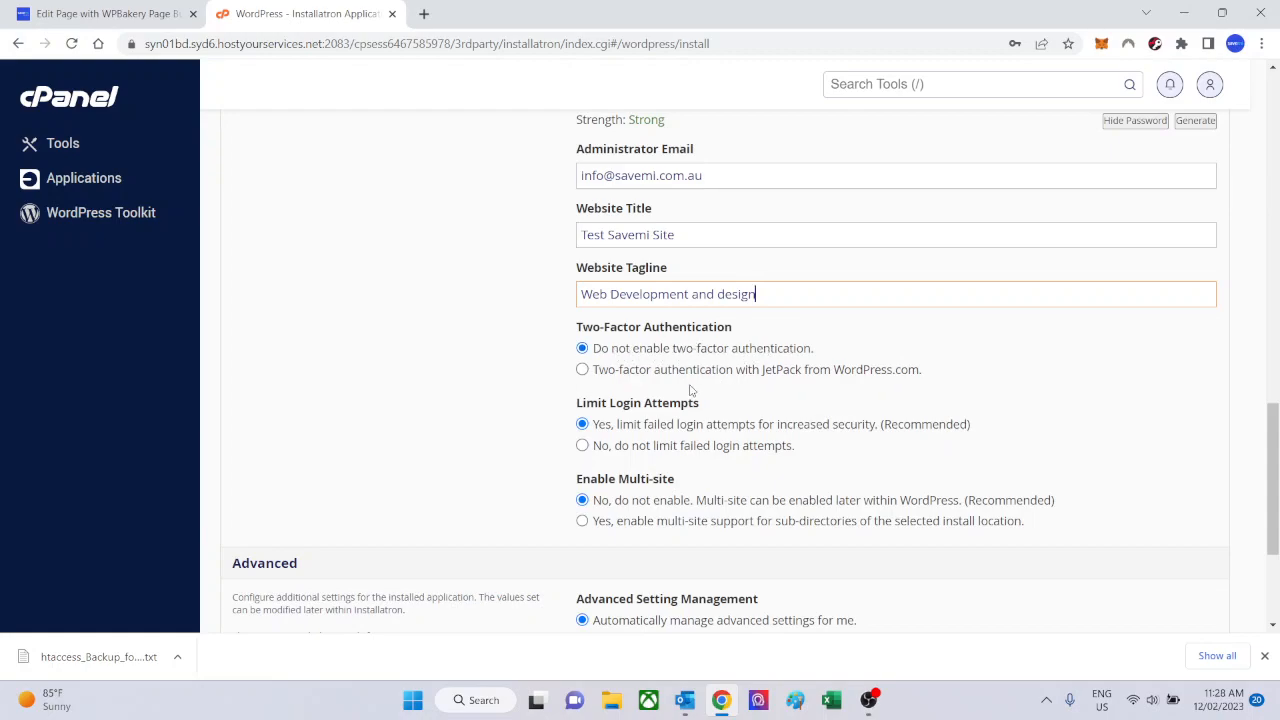
Check the remaining security, multi-site and advanced settings and start the WordPress installation.
scroll(512, 388, "down", 1)
scroll(512, 388, "down", 2)
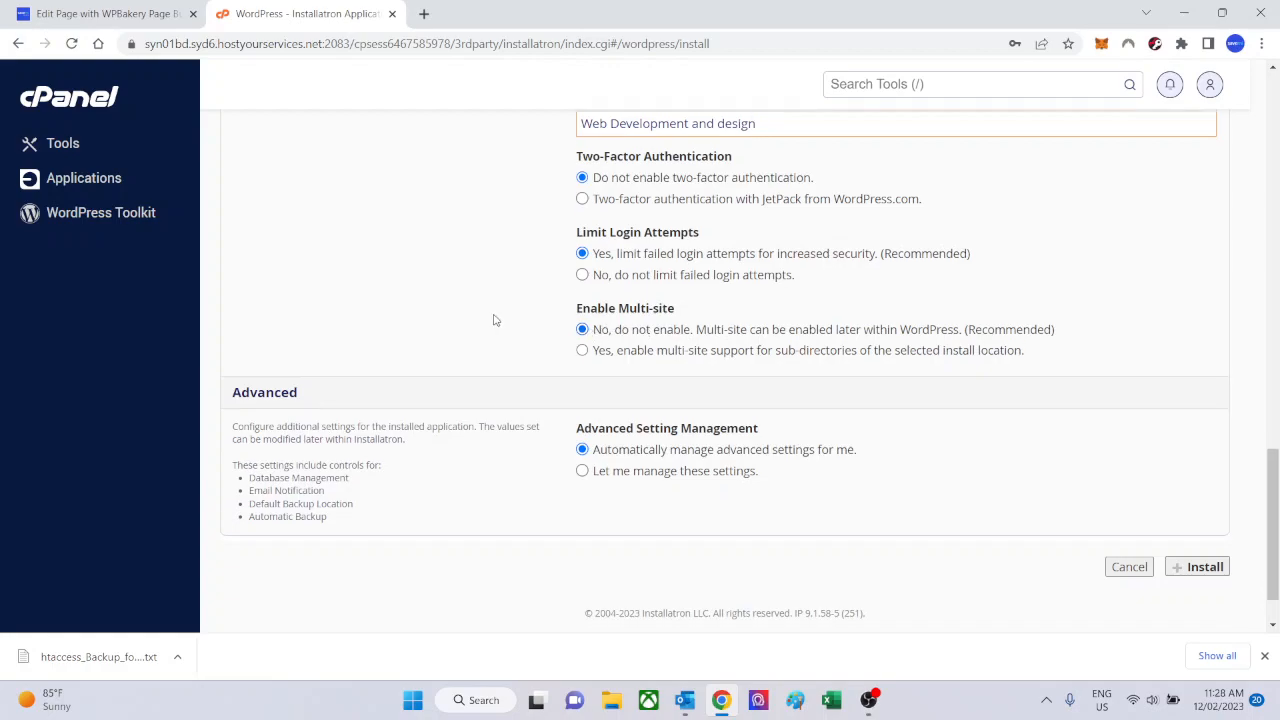
scroll(498, 320, "down", 1)
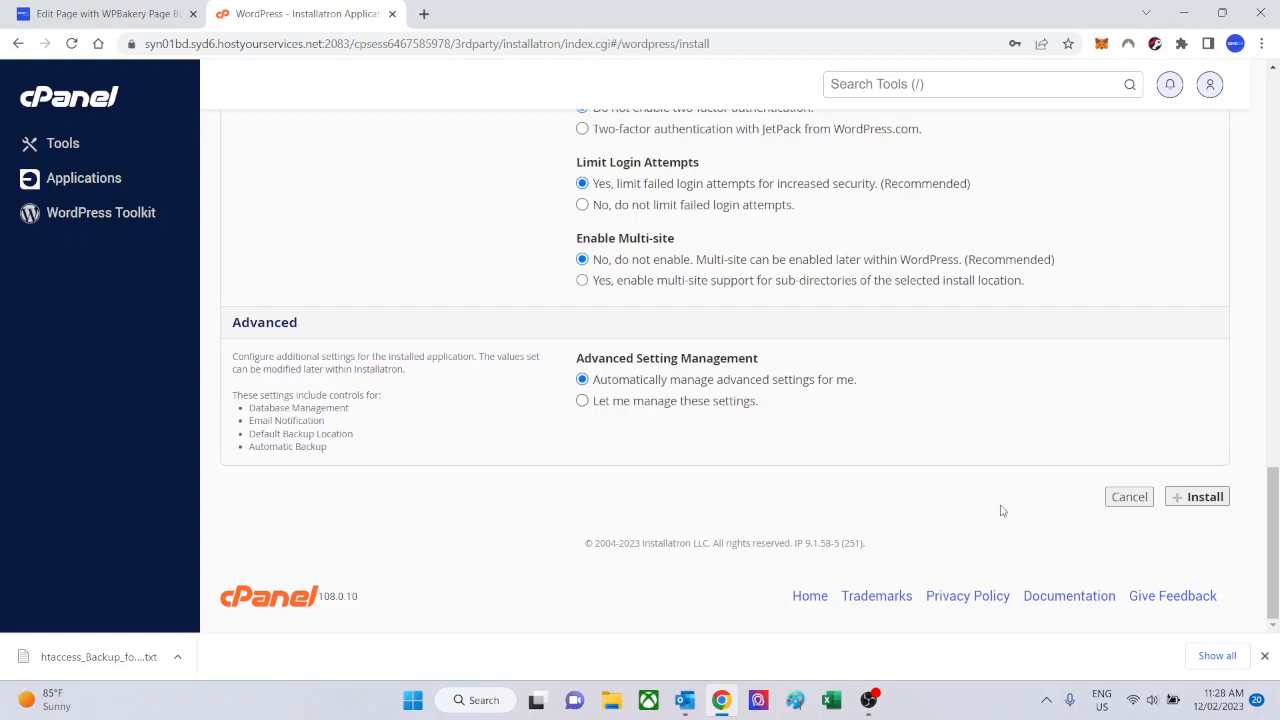
left_click(1201, 497)
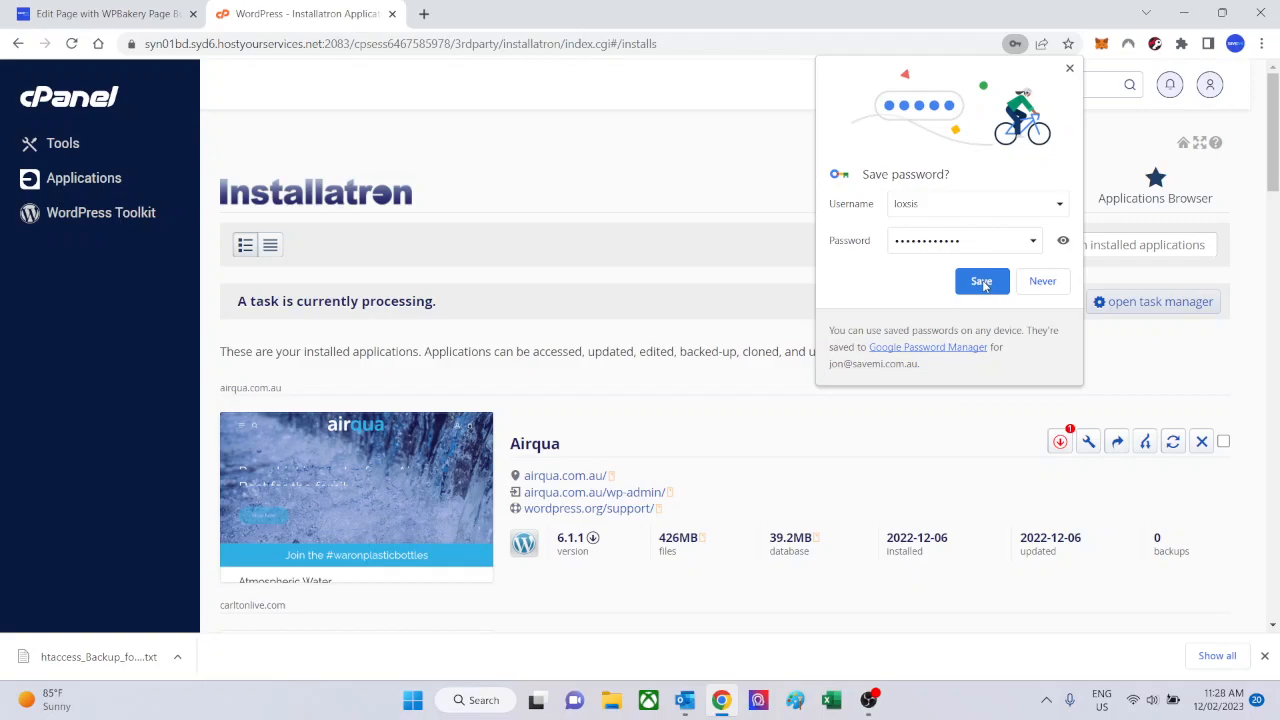
Check the administrator password in the browser's save prompt and save the login credentials.
left_click(1063, 240)
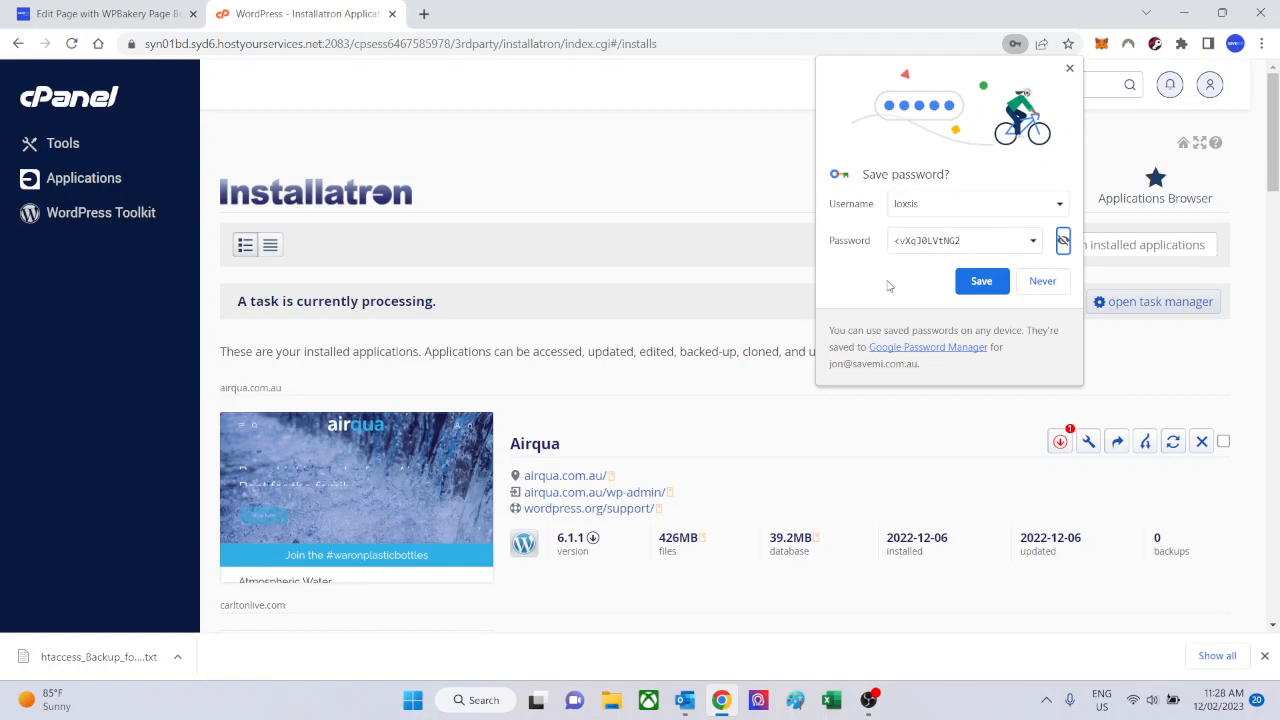
left_click(1064, 242)
left_click(977, 283)
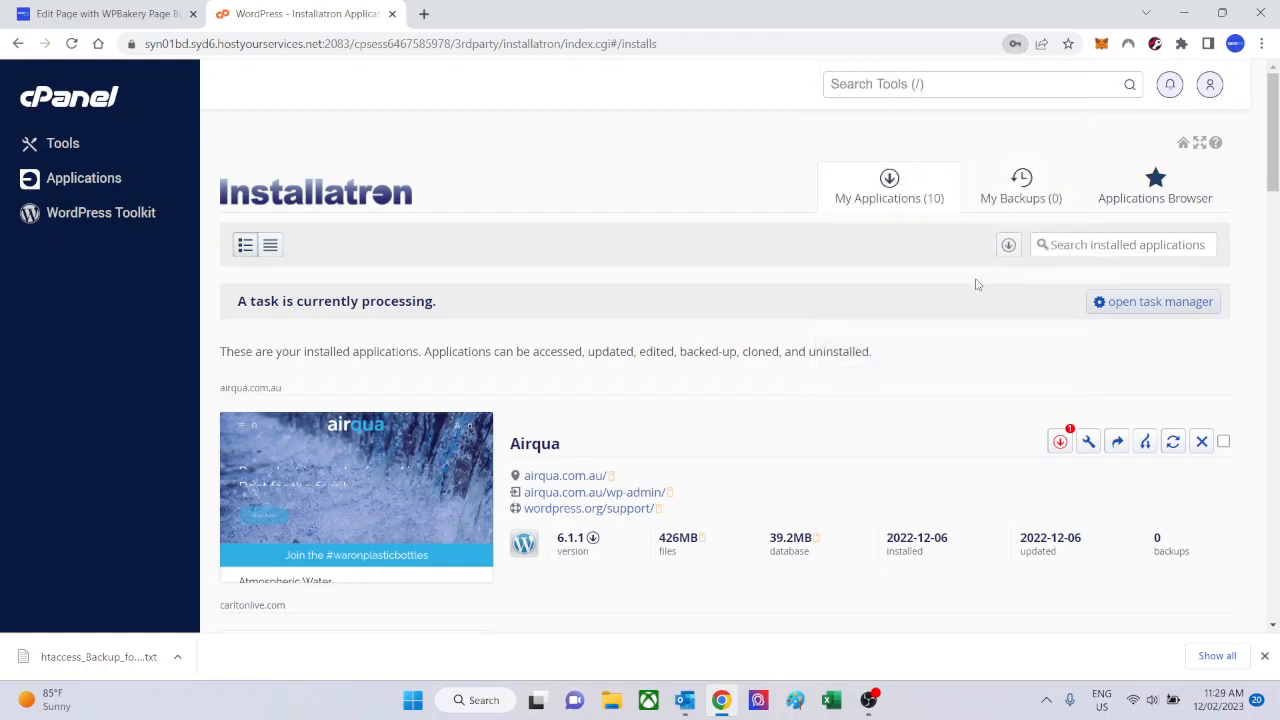
Open the public address of Test Savemi Site from the installed applications list and look through its front page.
scroll(650, 185, "down", 3)
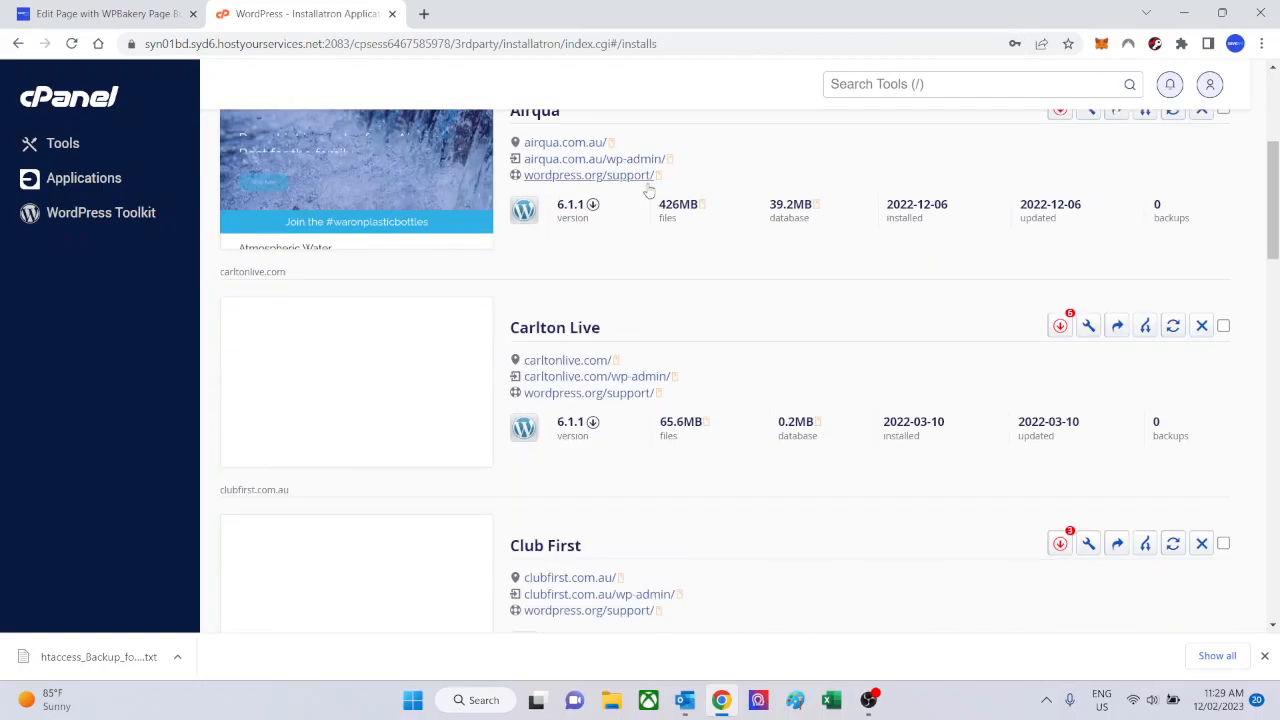
scroll(652, 200, "down", 8)
scroll(670, 235, "down", 5)
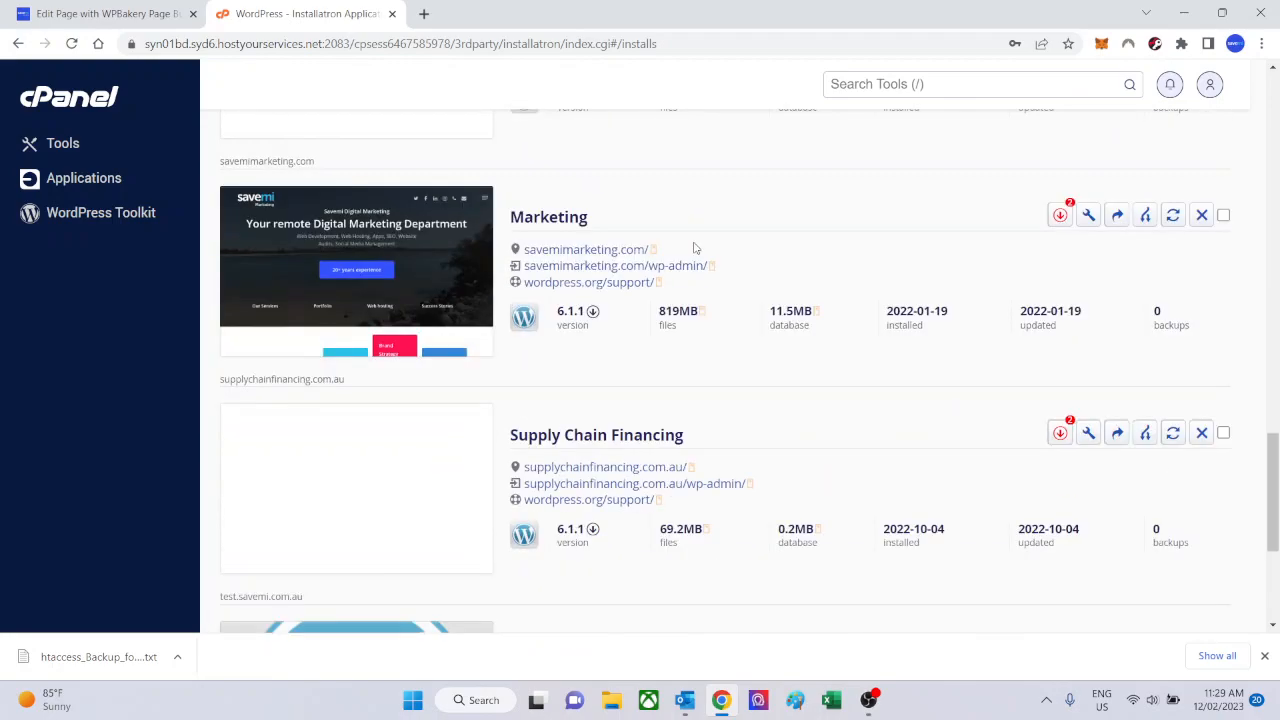
scroll(695, 248, "down", 3)
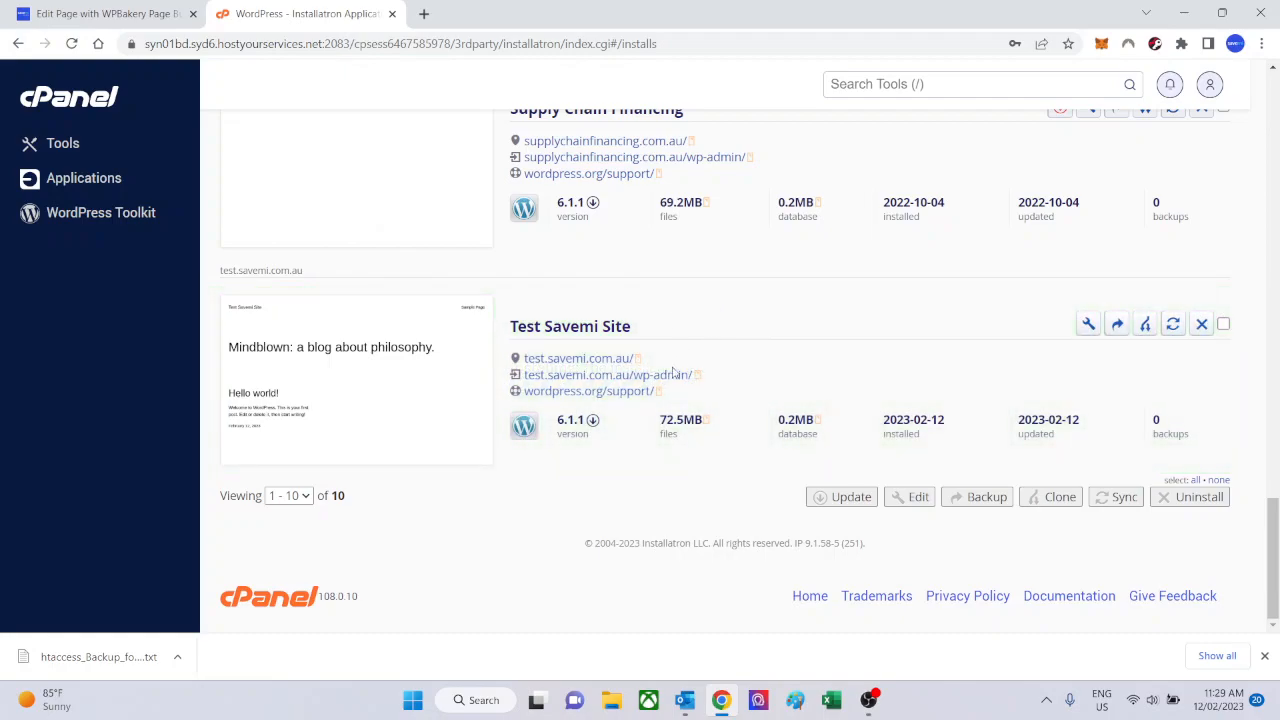
left_click(571, 364)
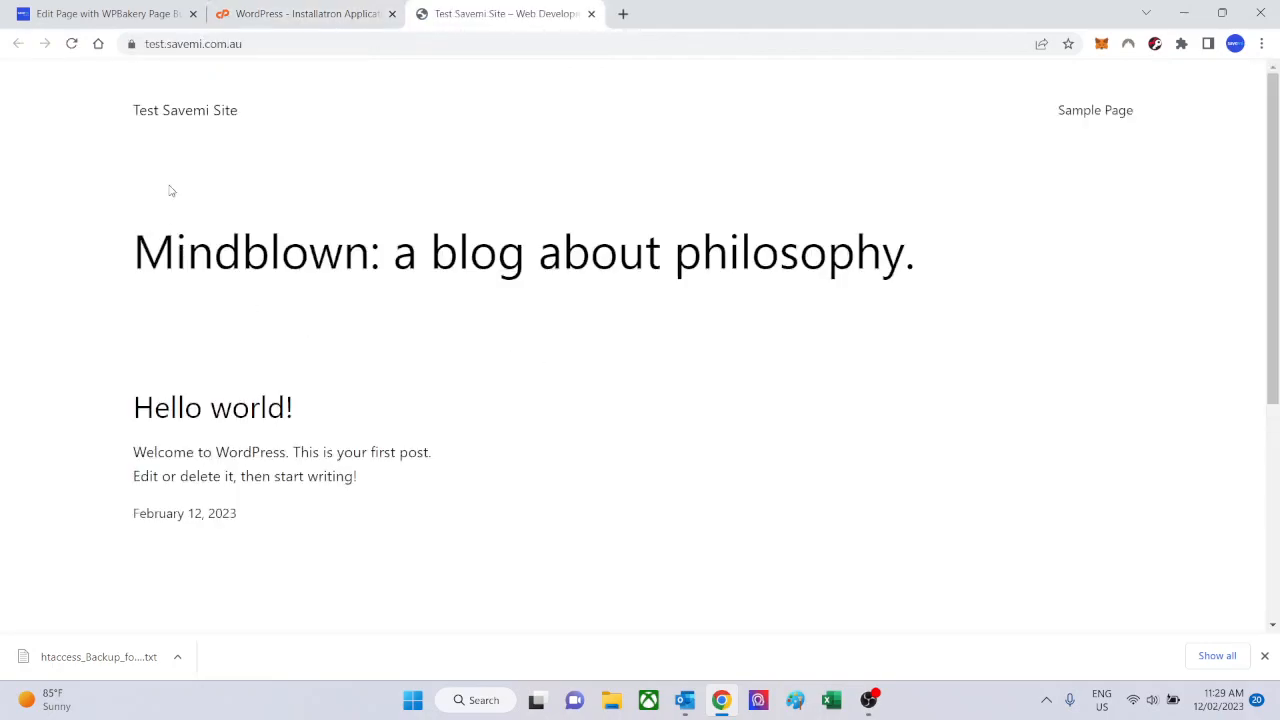
scroll(44, 177, "down", 3)
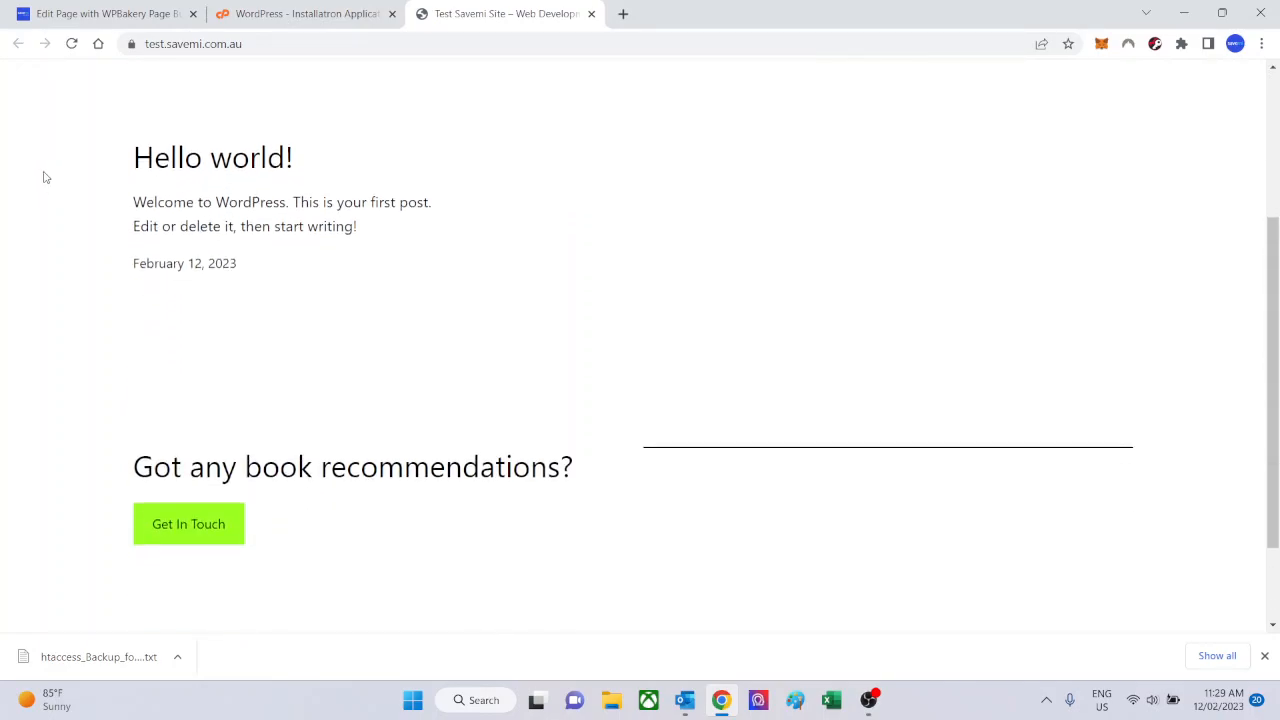
scroll(44, 177, "down", 2)
scroll(44, 177, "up", 4)
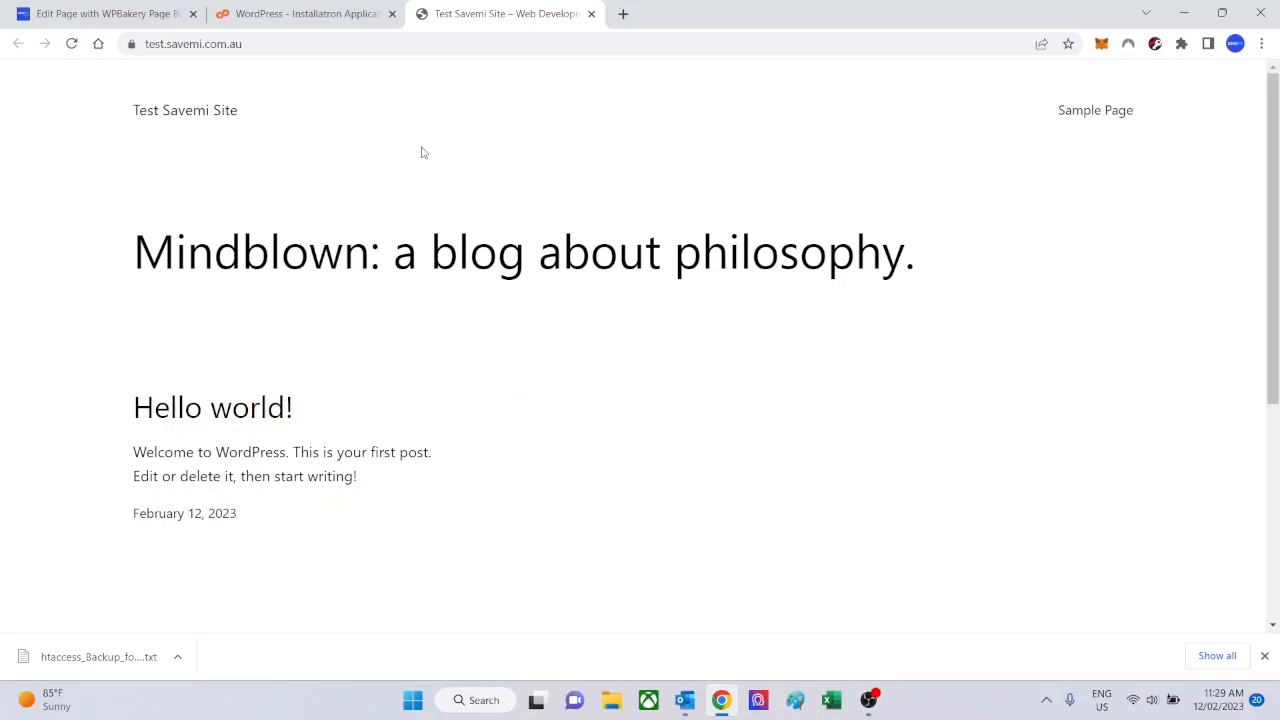
Open the wp-admin dashboard of Test Savemi Site from the installed applications list and return to the public front page.
left_click(301, 8)
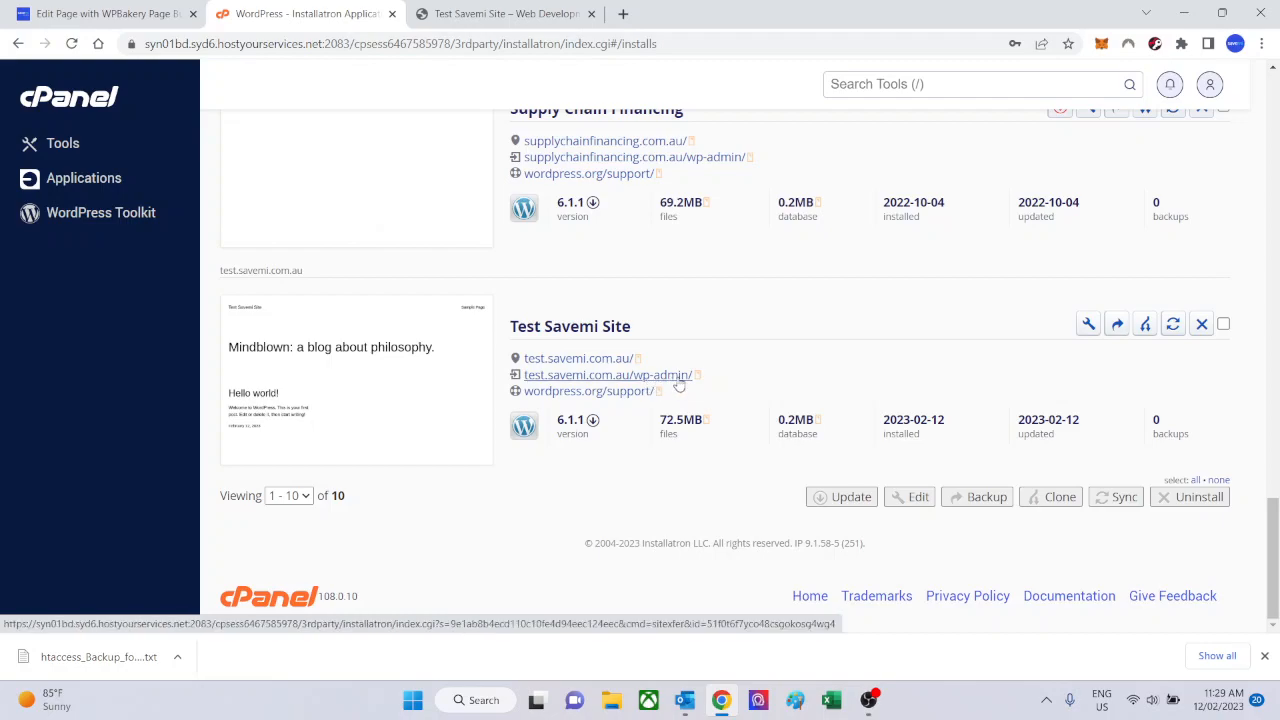
left_click(603, 381)
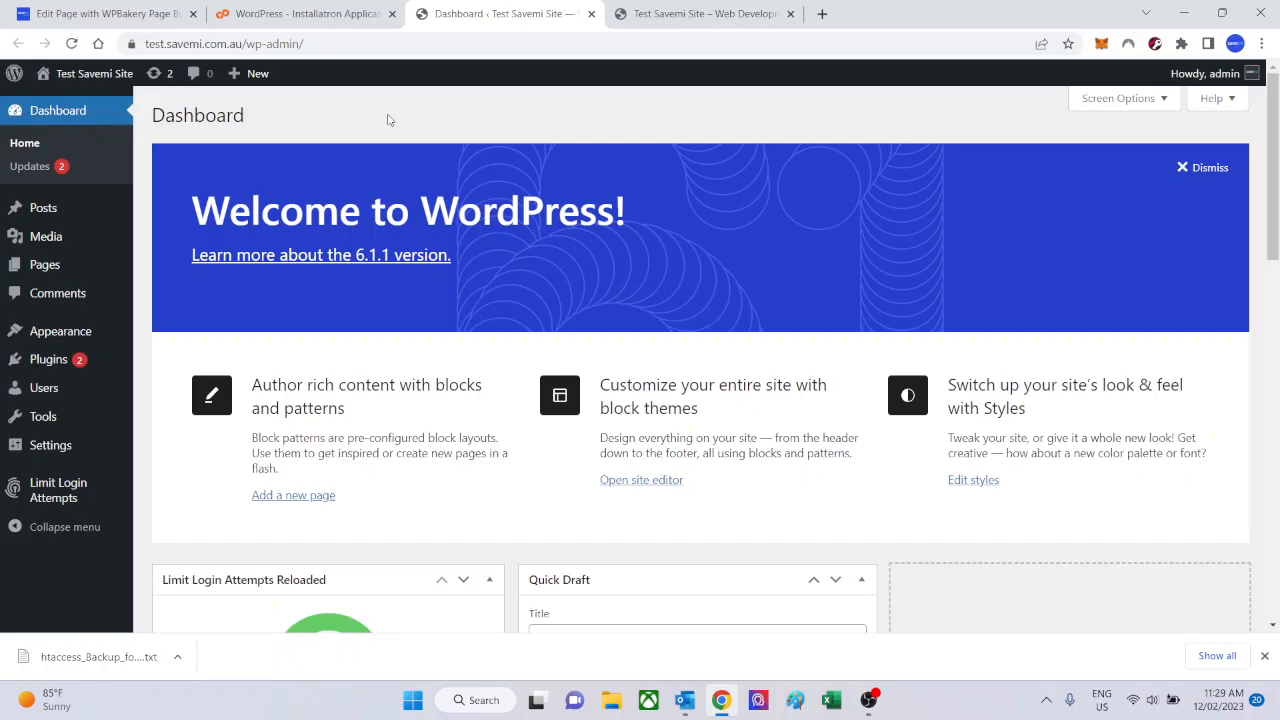
left_click(705, 16)
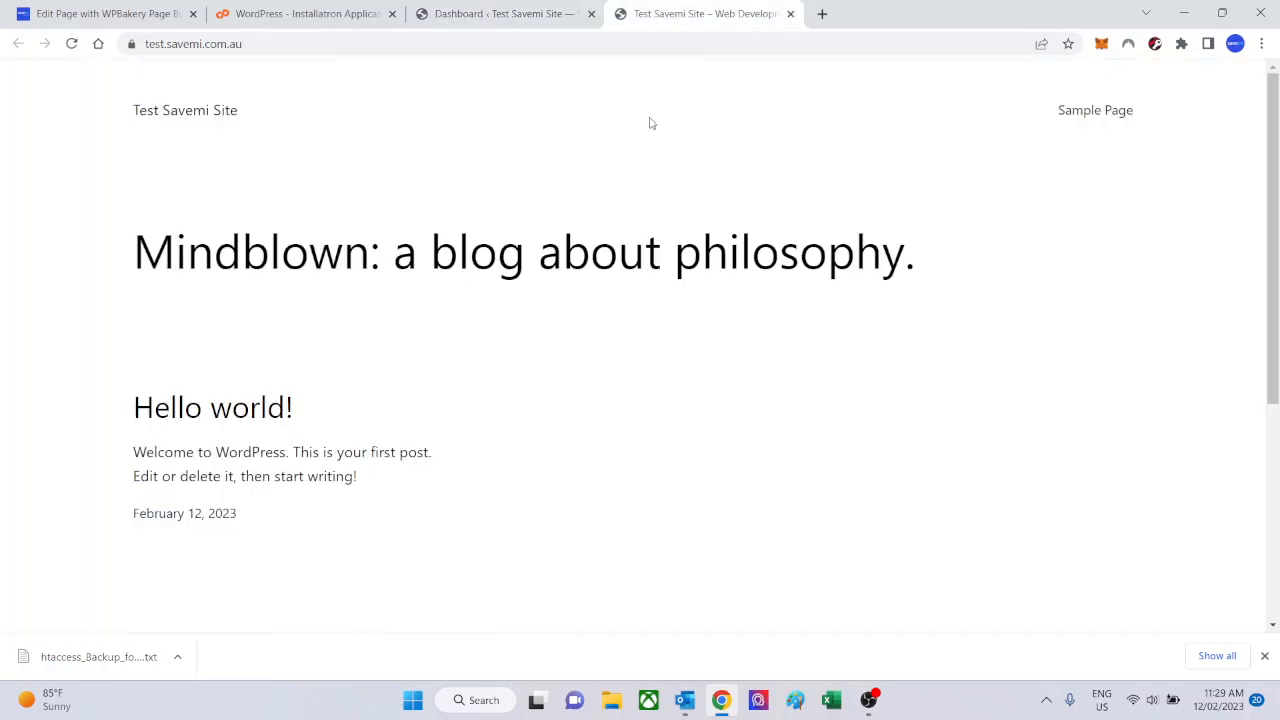